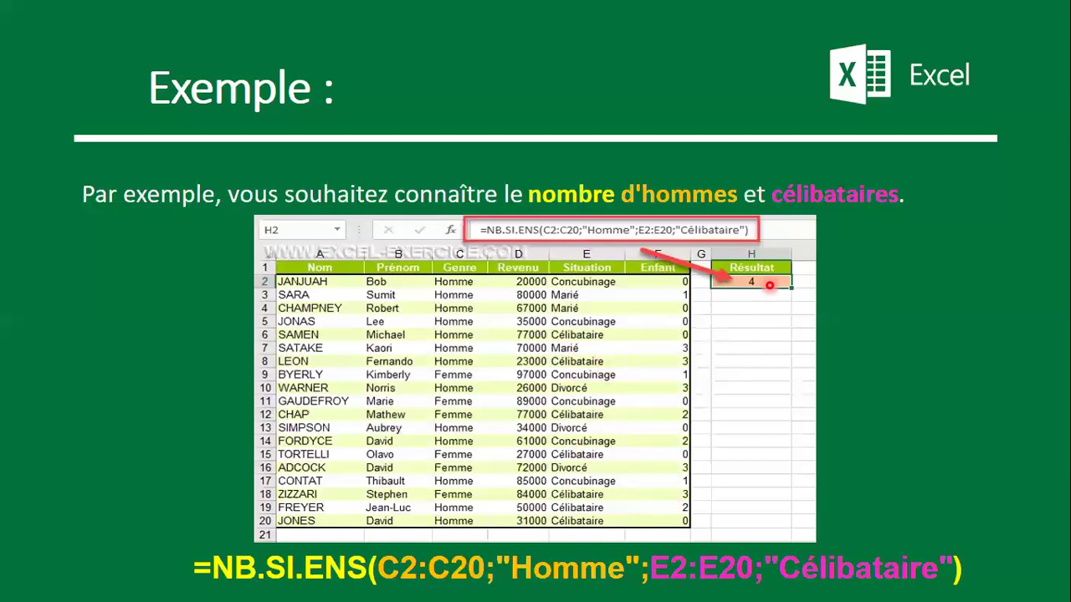
Exit the slideshow and switch to the Excel workbook "la formule SI".
key("Right")
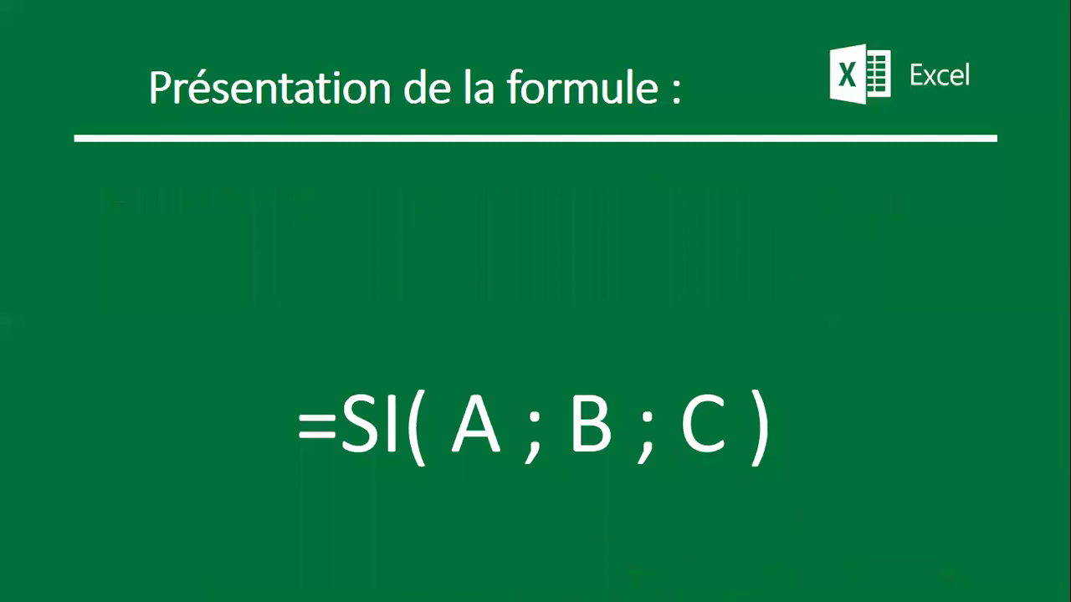
key("Escape")
left_click(767, 587)
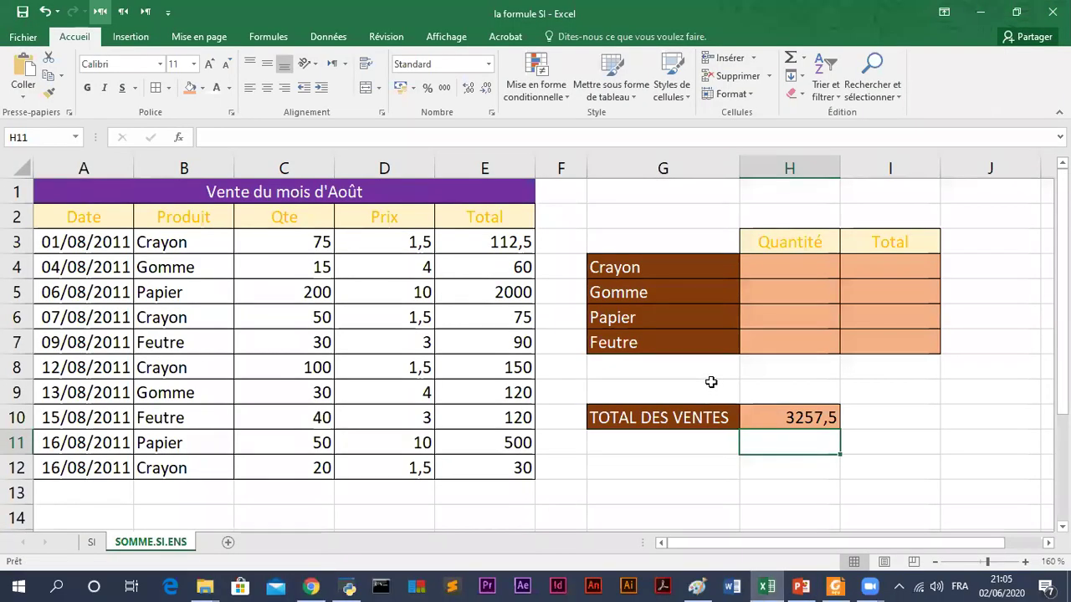
Start a SOMME.SI formula in the Crayon quantity cell H4 and open its function arguments clear of the summary cell.
left_click(792, 339)
left_click(791, 278)
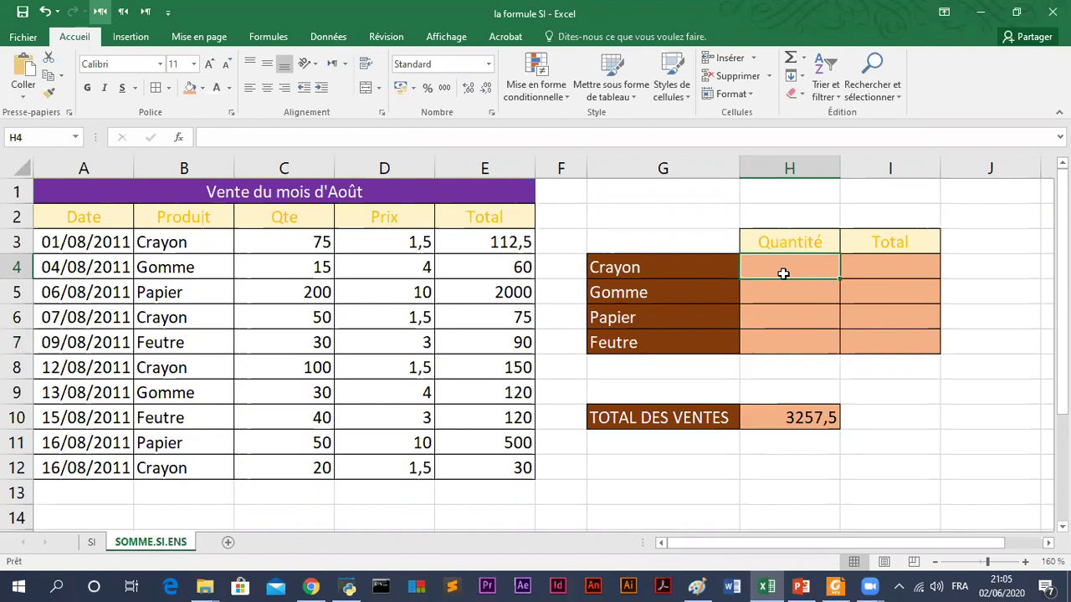
type("=")
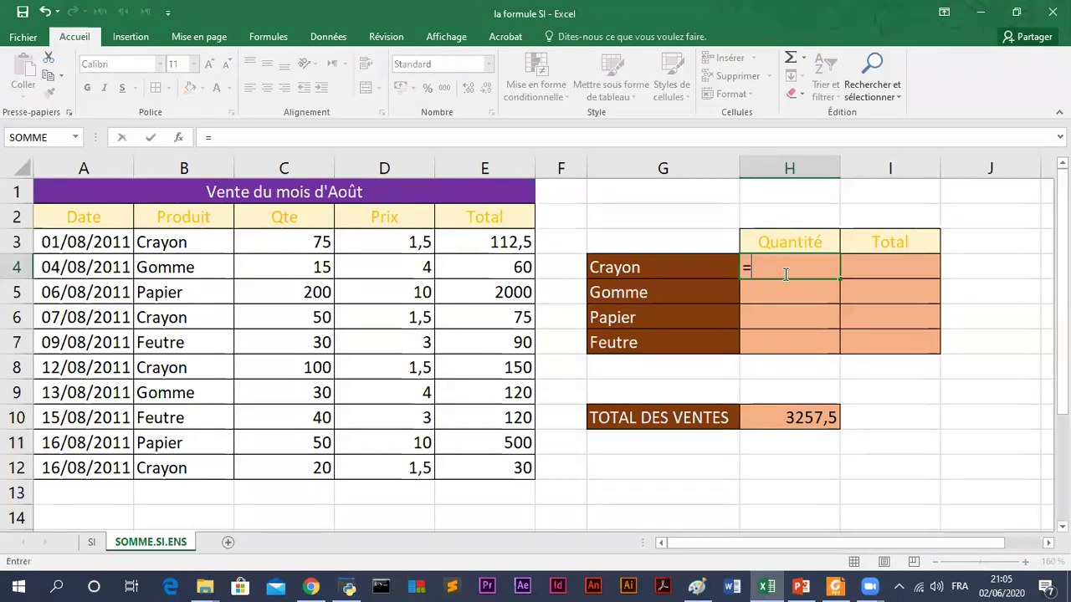
type("som")
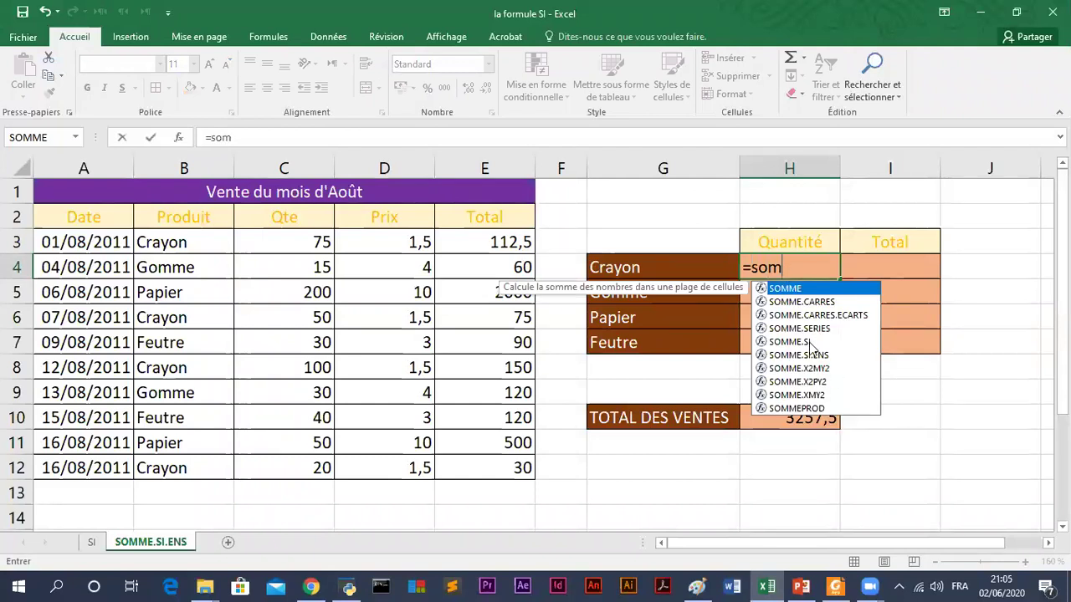
double_click(810, 342)
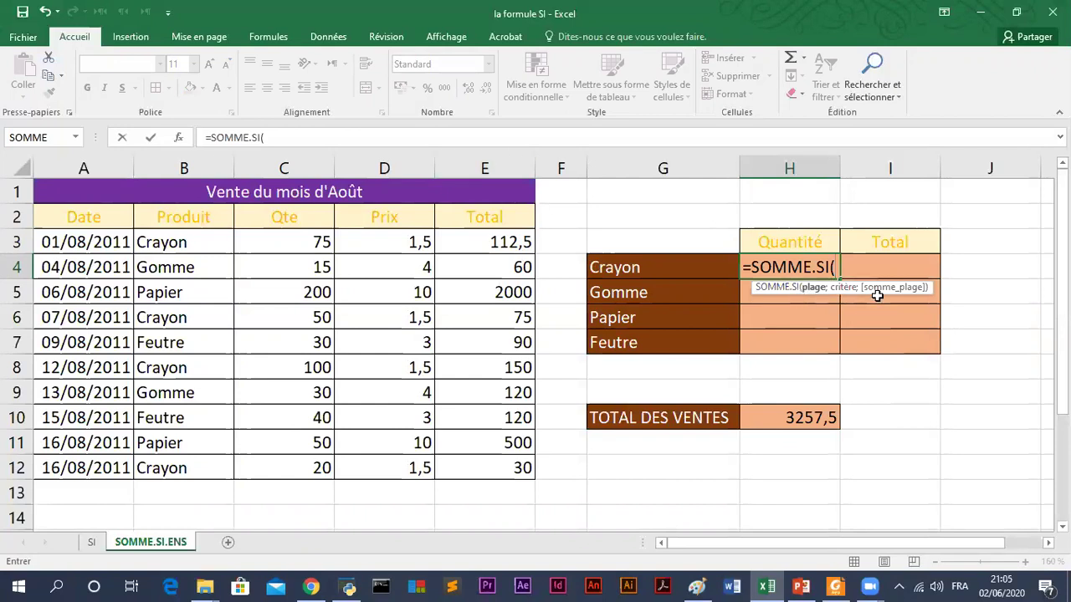
left_click(180, 140)
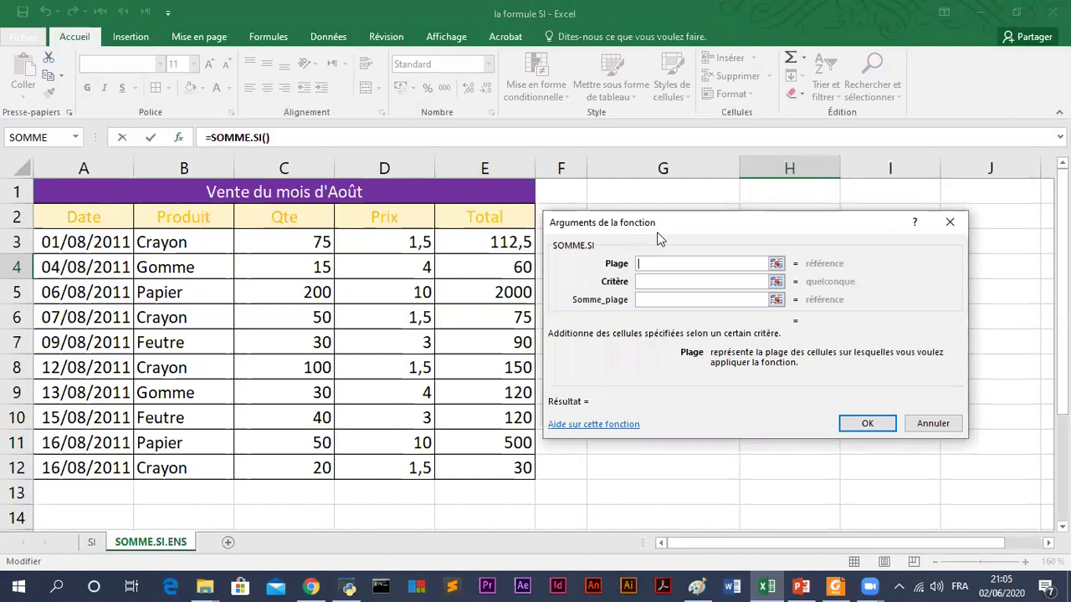
left_click_drag(658, 240, 689, 357)
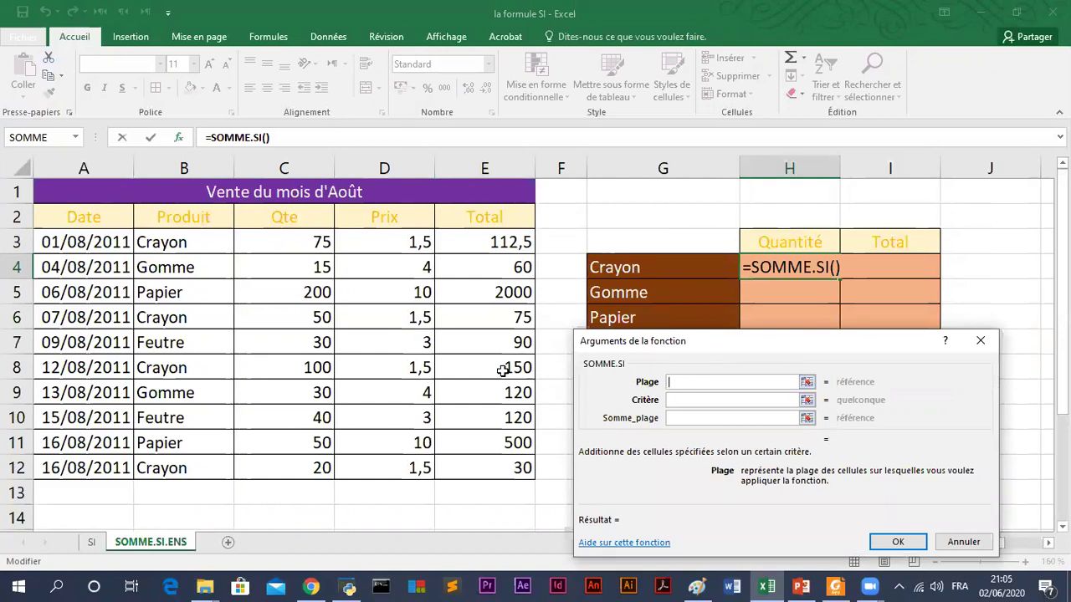
Complete the Crayon quantity formula with range B3:B12, criterion "Crayon" and sum range C3:C12.
left_click_drag(171, 244, 193, 458)
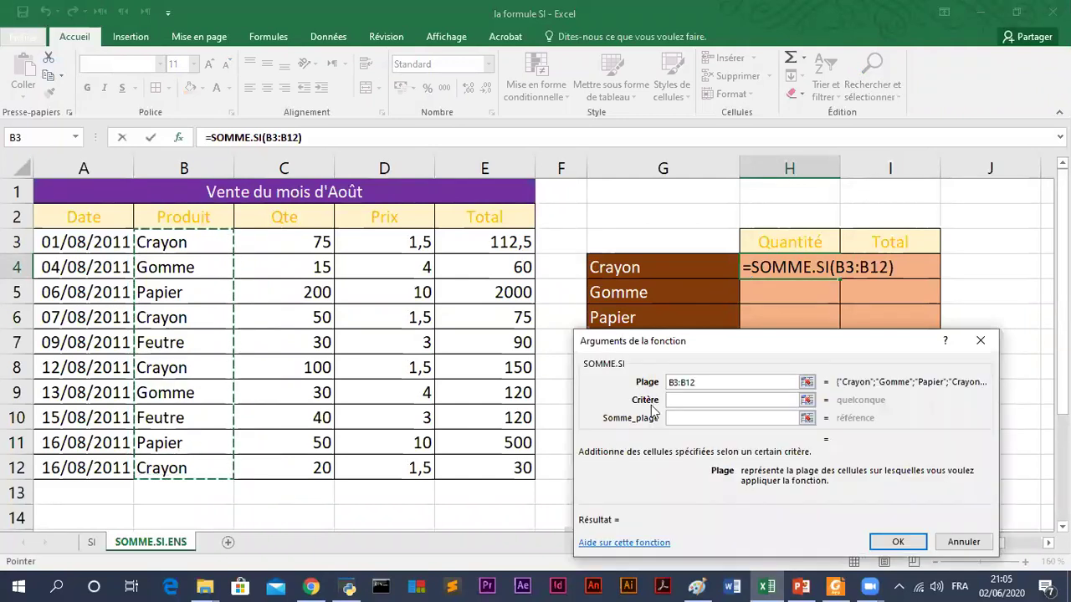
left_click(673, 399)
type("Cra")
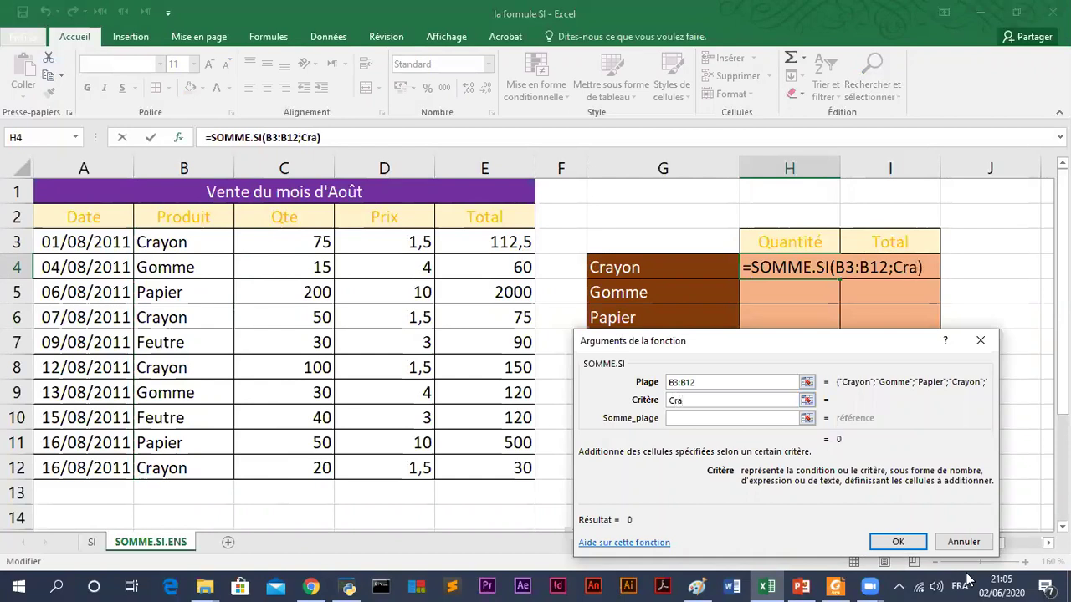
type("y")
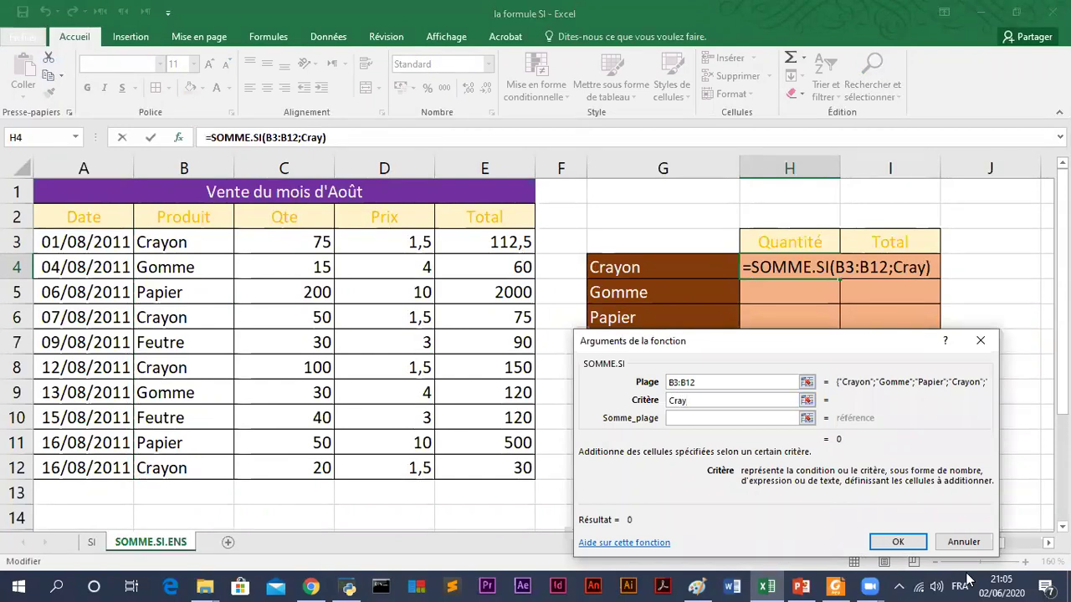
type("on")
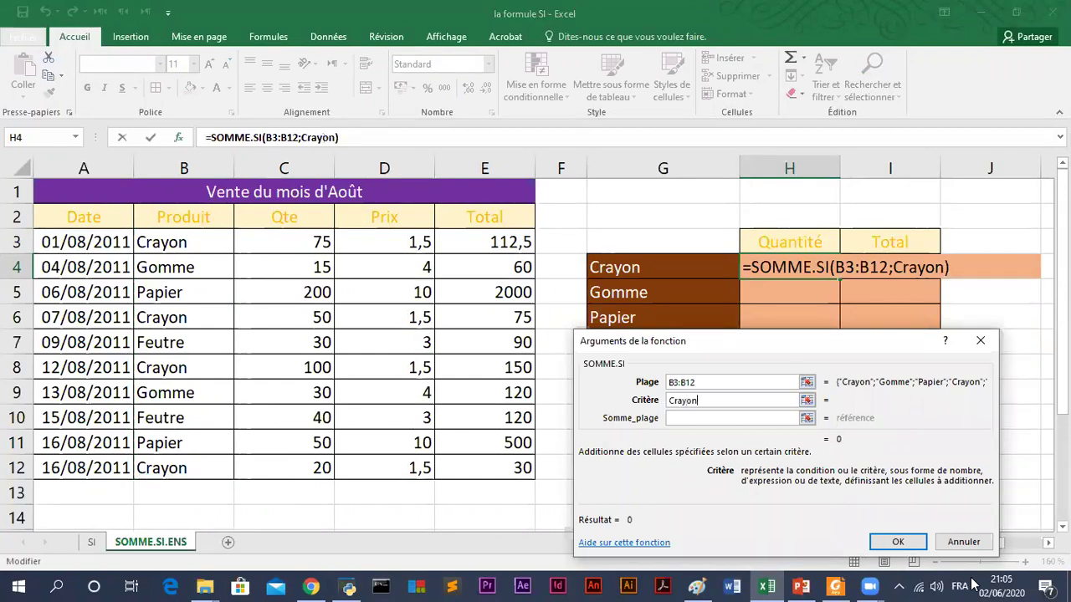
left_click(726, 416)
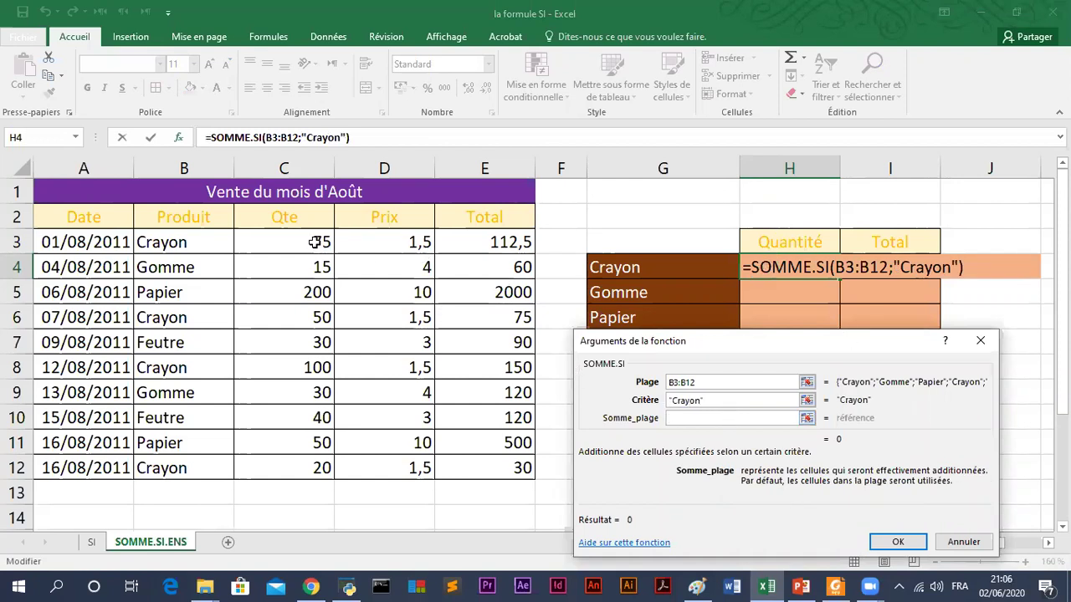
left_click_drag(316, 242, 318, 468)
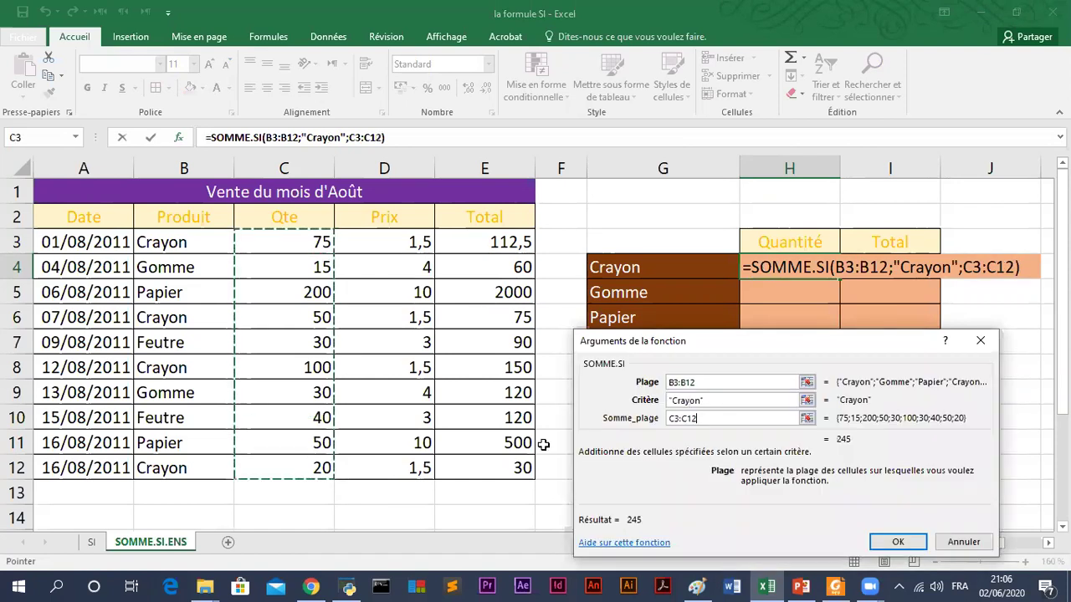
left_click(895, 542)
Start a SOMME.SI formula in the Crayon total cell I4 and open its function arguments below the summary table.
left_click(876, 269)
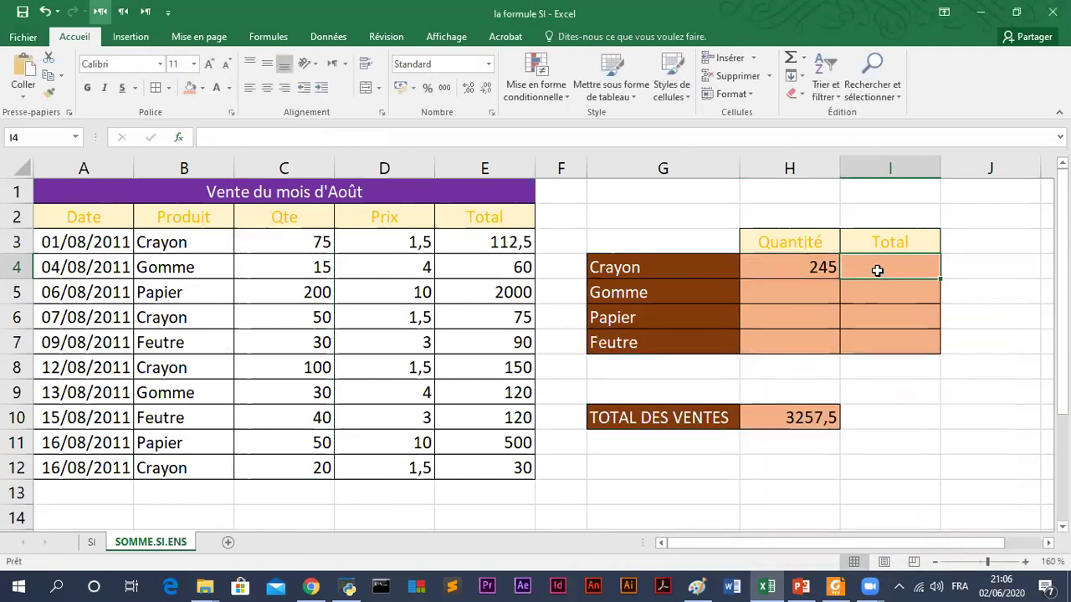
type("=som")
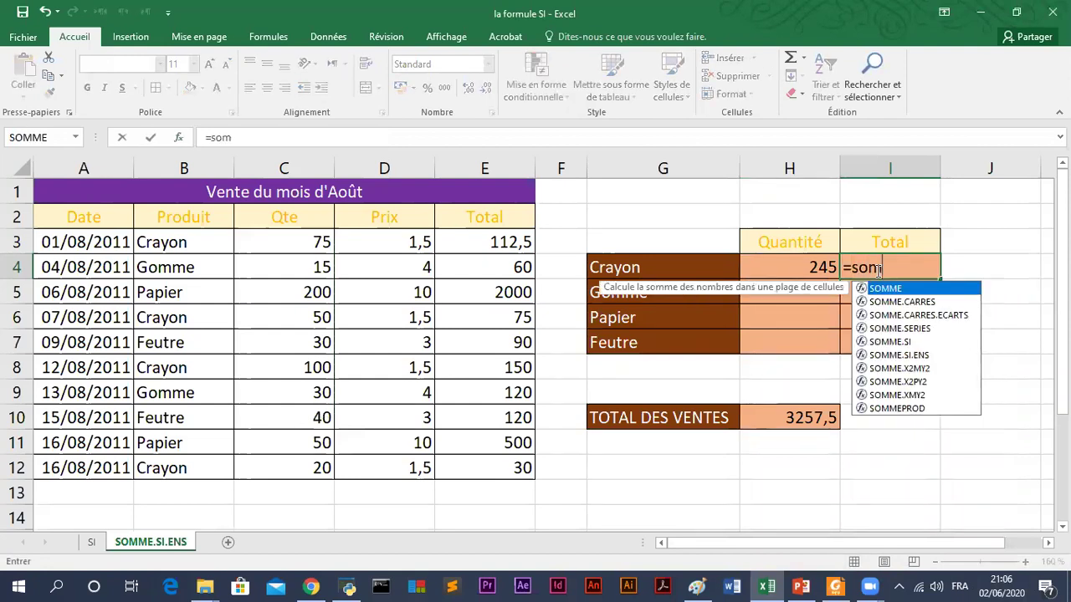
double_click(924, 341)
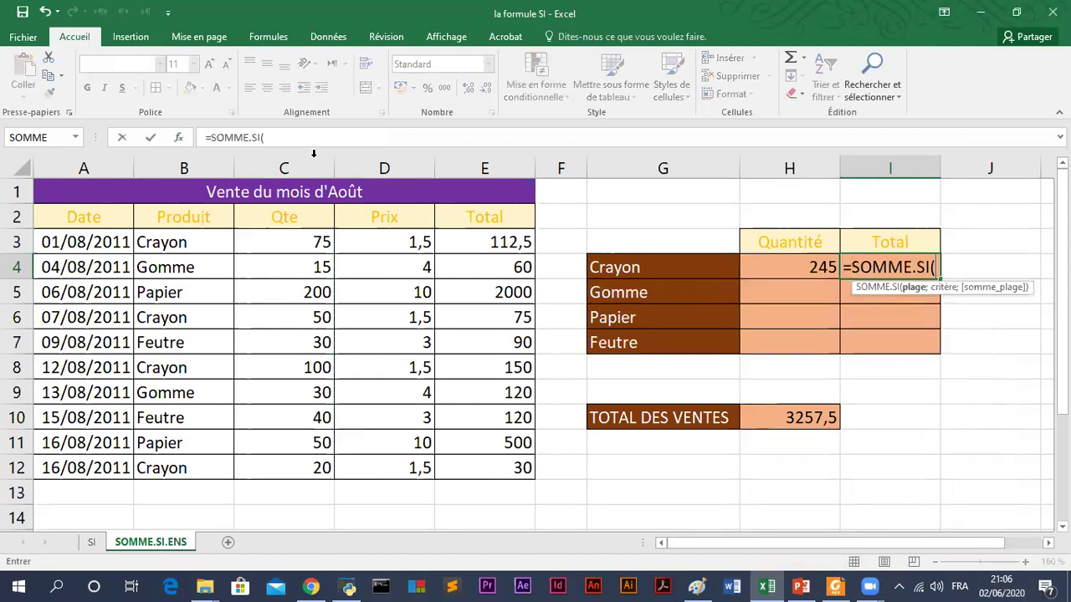
left_click(178, 137)
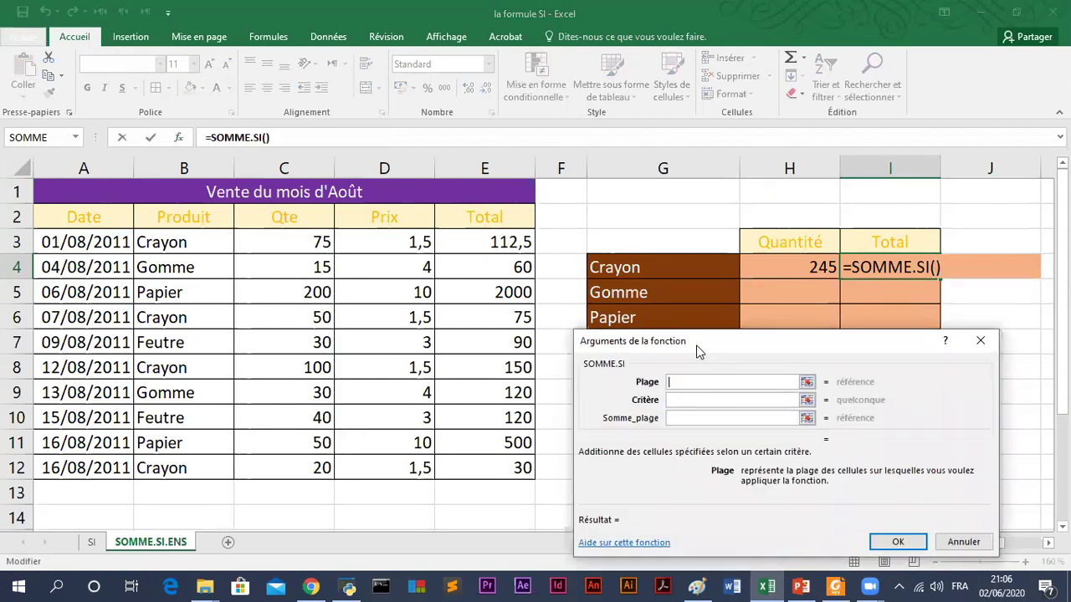
left_click_drag(694, 370, 689, 394)
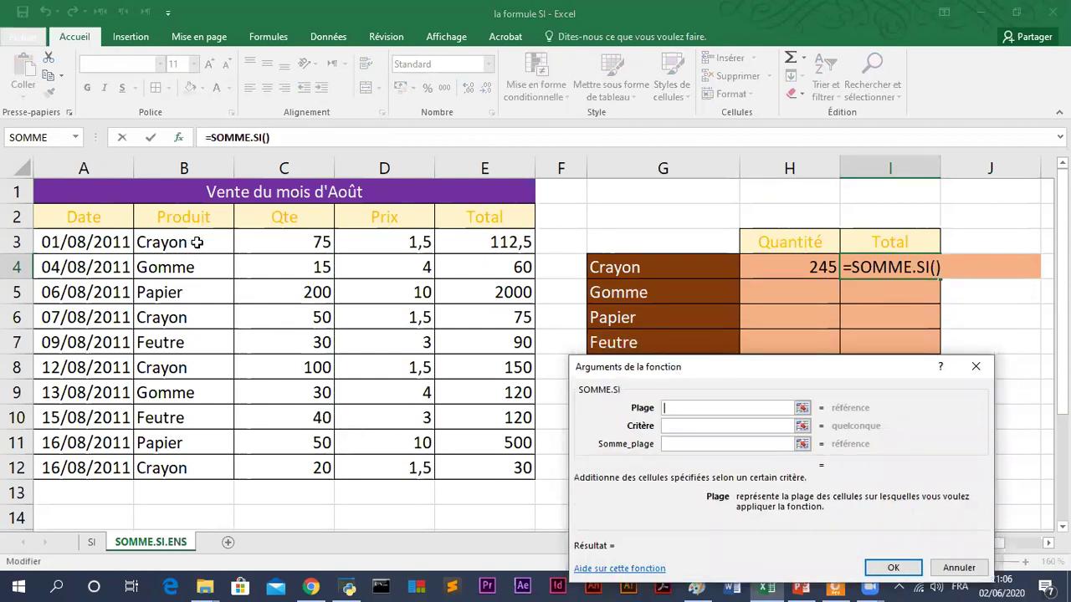
Complete the Crayon total formula with range B3:B12, criterion "Crayon" and sum range E3:E12.
left_click_drag(197, 242, 195, 470)
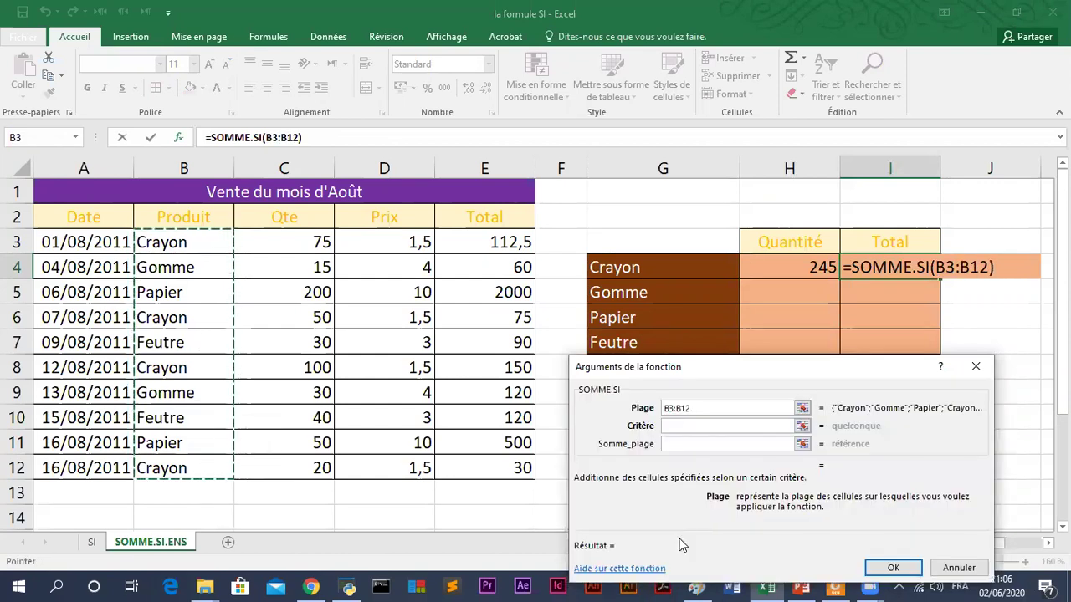
left_click(687, 426)
type("Crayon")
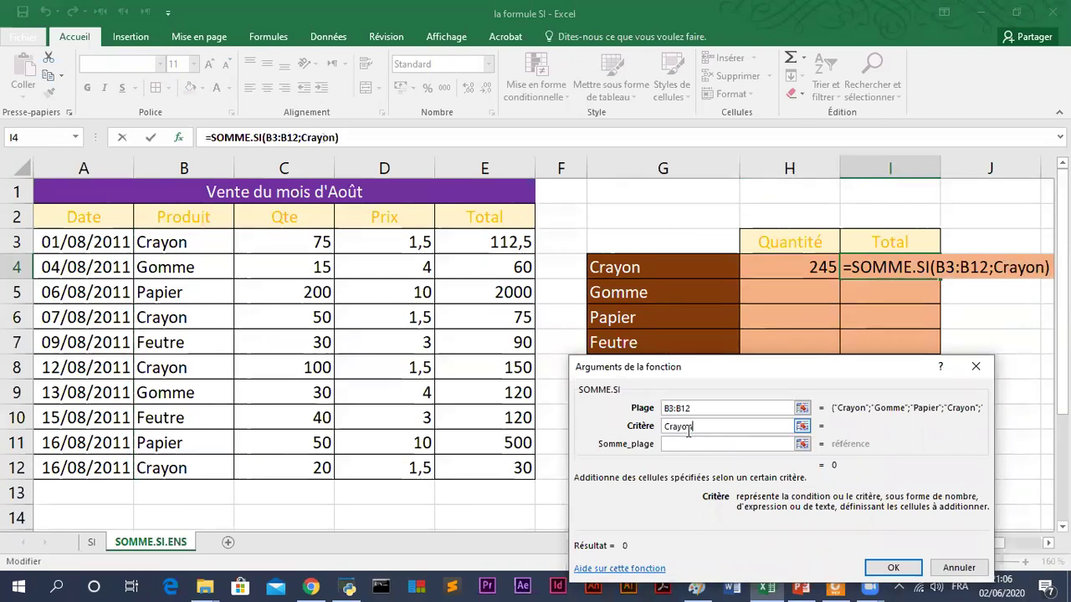
left_click(688, 443)
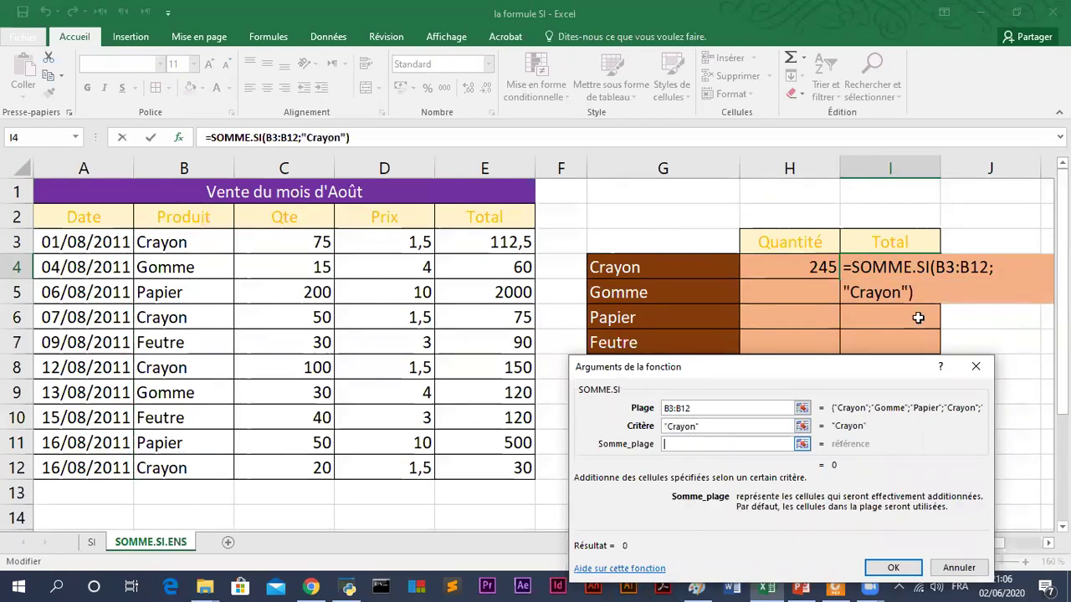
left_click_drag(494, 242, 484, 463)
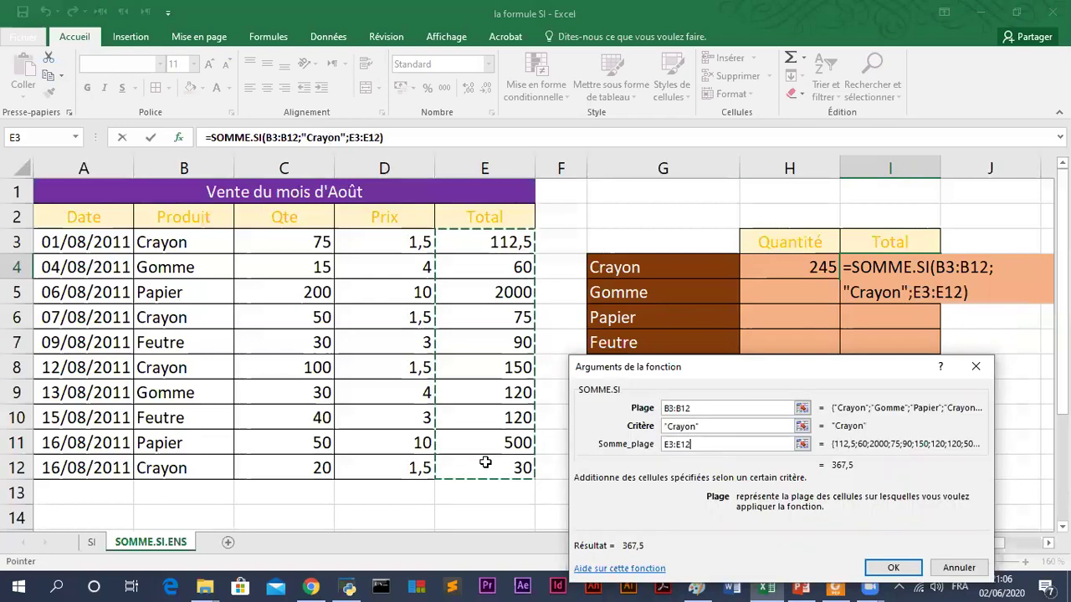
key("Return")
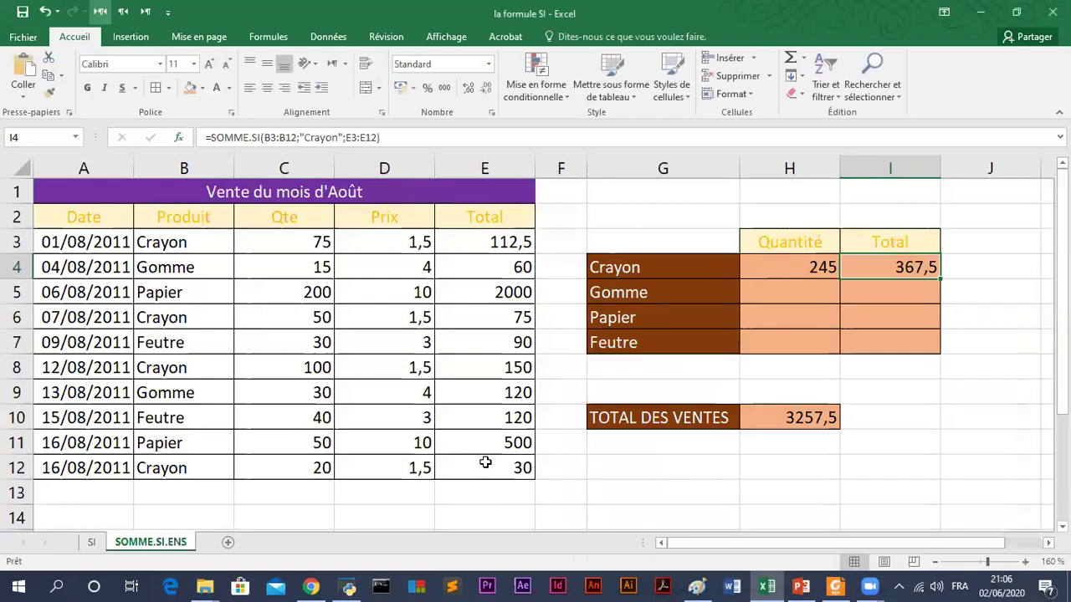
Start a SOMME.SI formula in the Gomme quantity cell H5 and open its function arguments.
left_click(789, 292)
type("=")
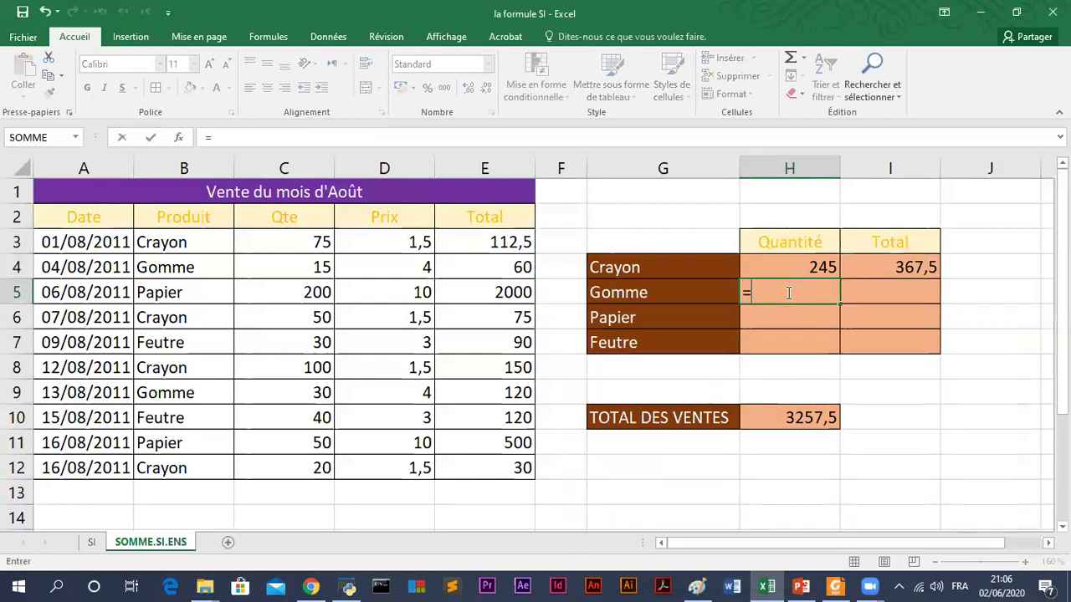
type("=som")
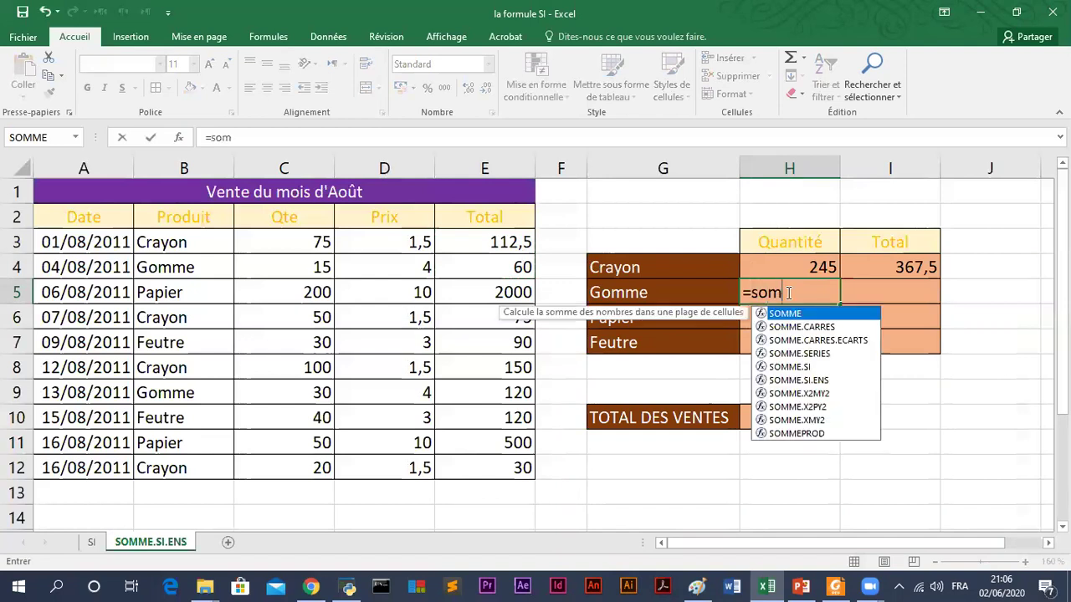
left_click(811, 366)
key("Tab")
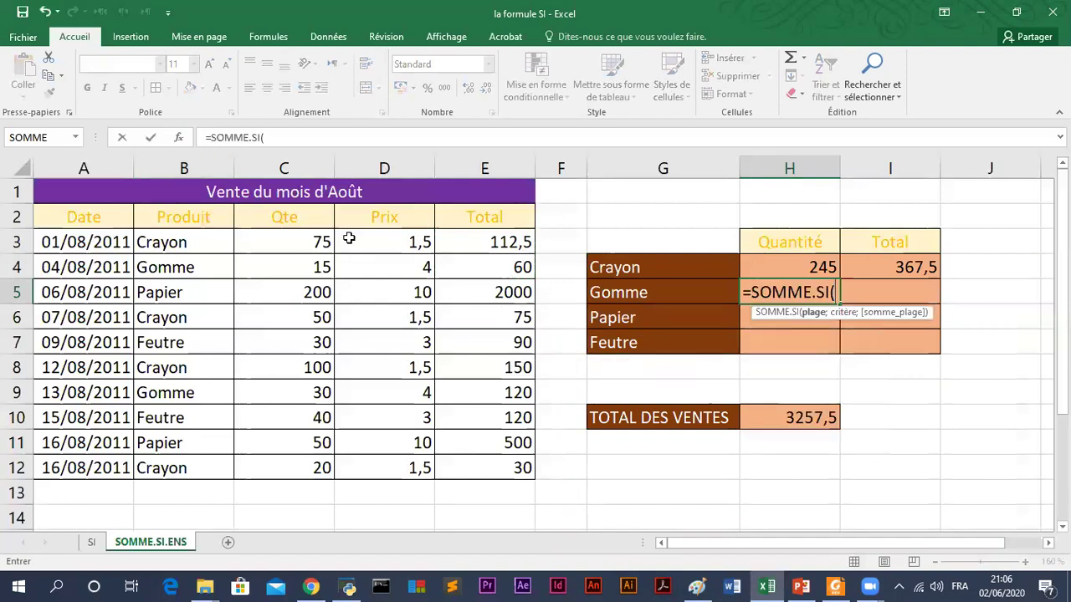
left_click(179, 138)
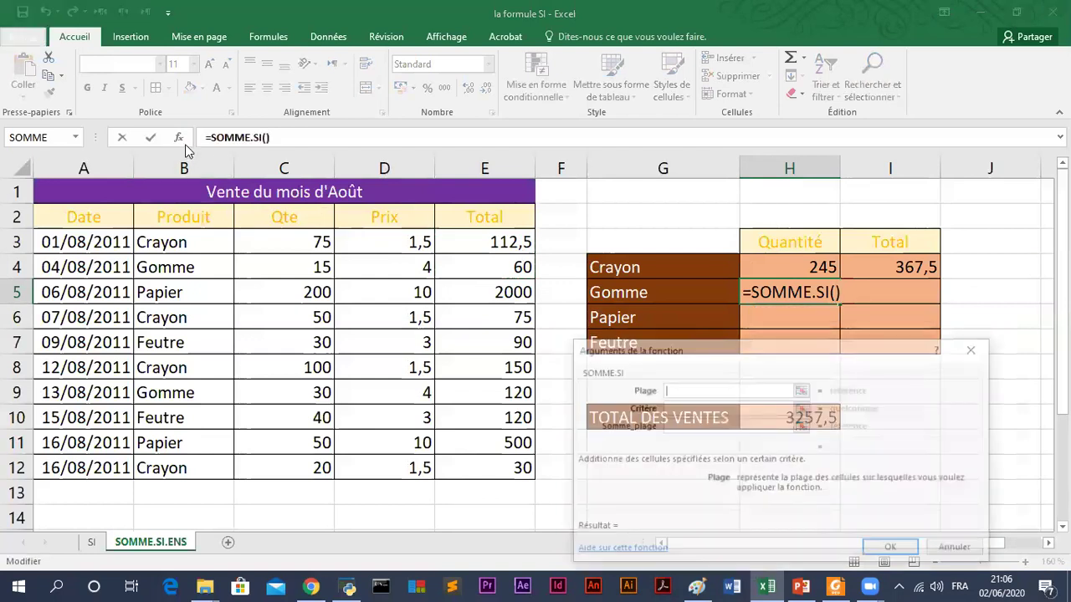
Complete the Gomme quantity formula with range B3:B12, cell G5 as criterion and sum range C3:C12.
left_click_drag(173, 242, 164, 418)
left_click_drag(165, 451, 167, 462)
left_click(681, 409)
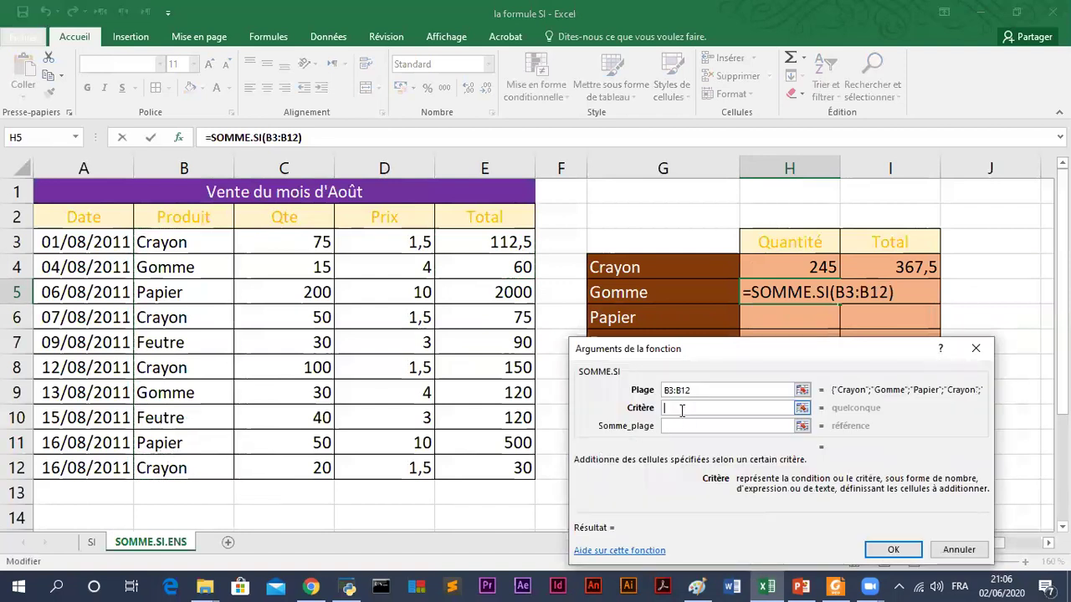
left_click(617, 293)
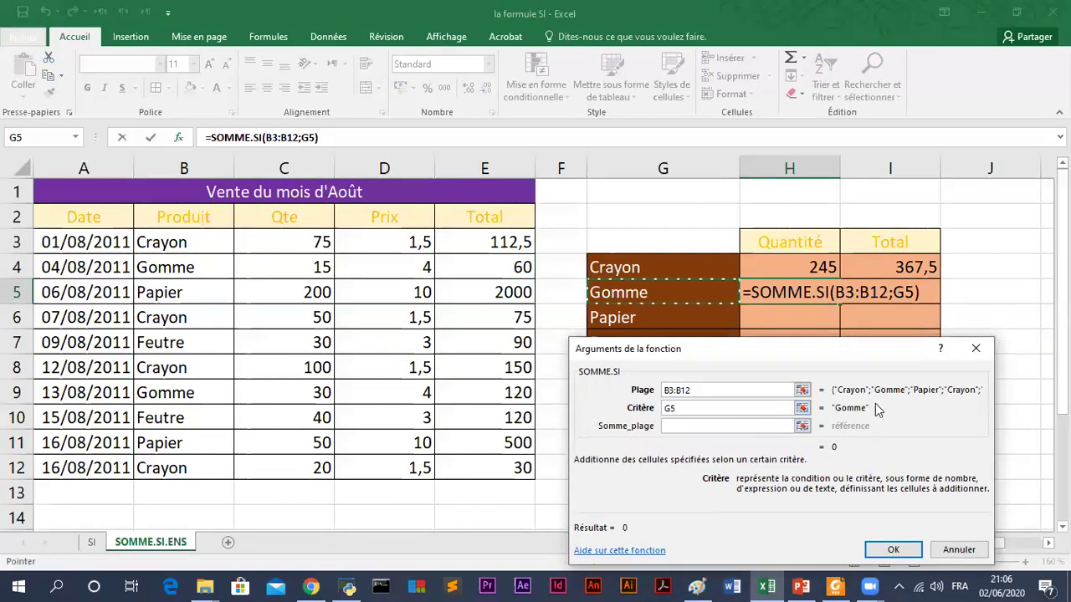
left_click(723, 428)
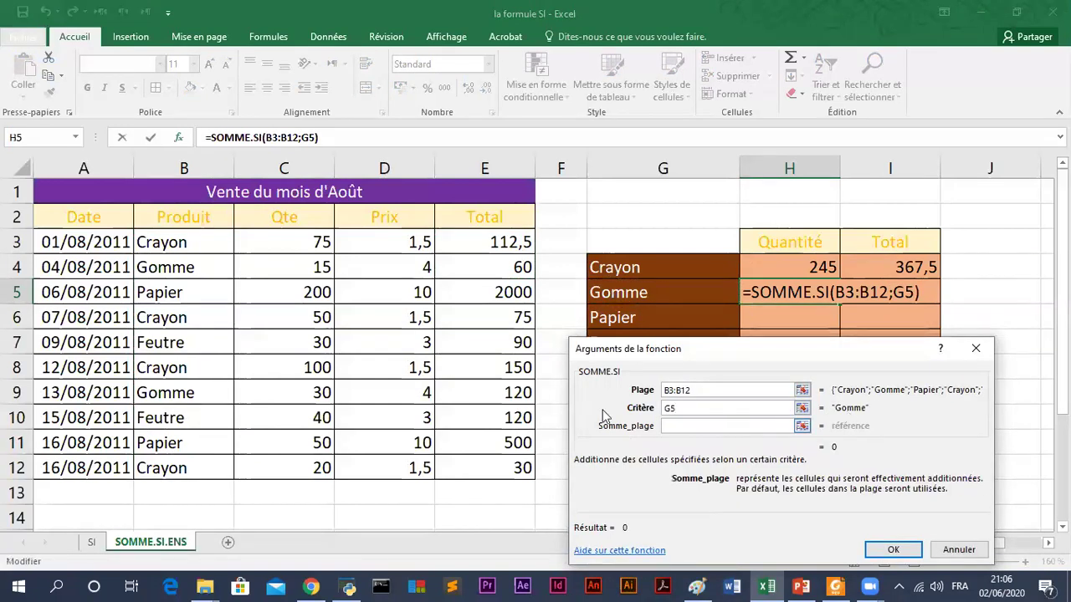
left_click_drag(321, 242, 293, 457)
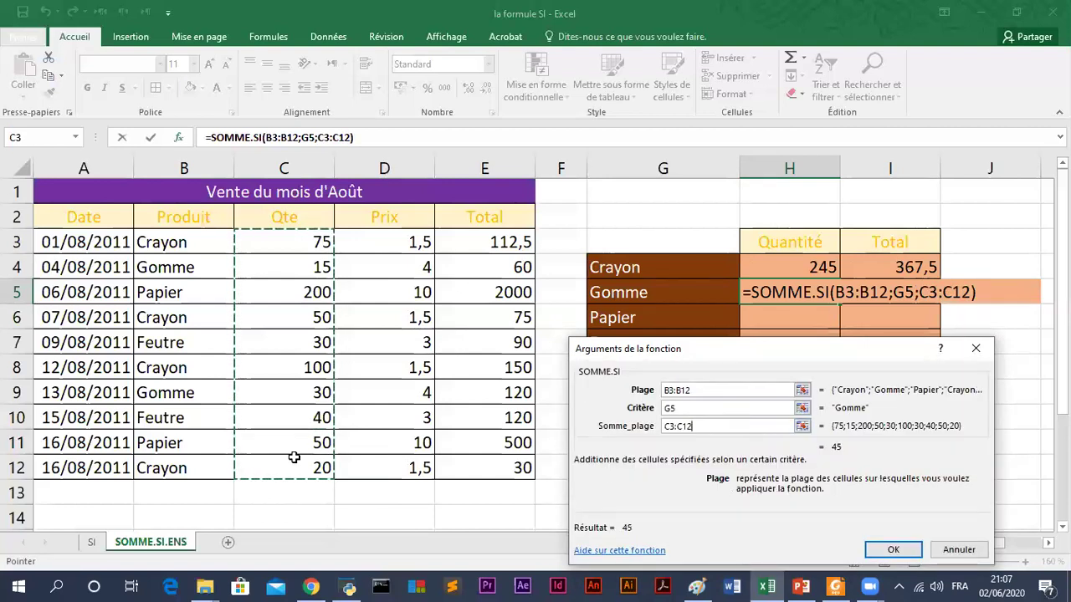
key("Return")
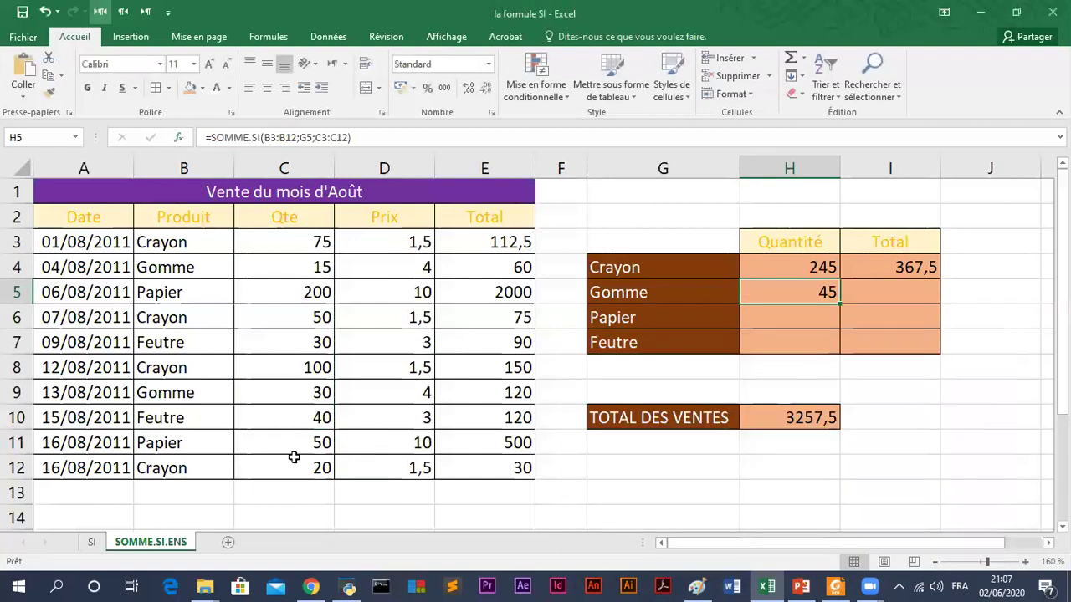